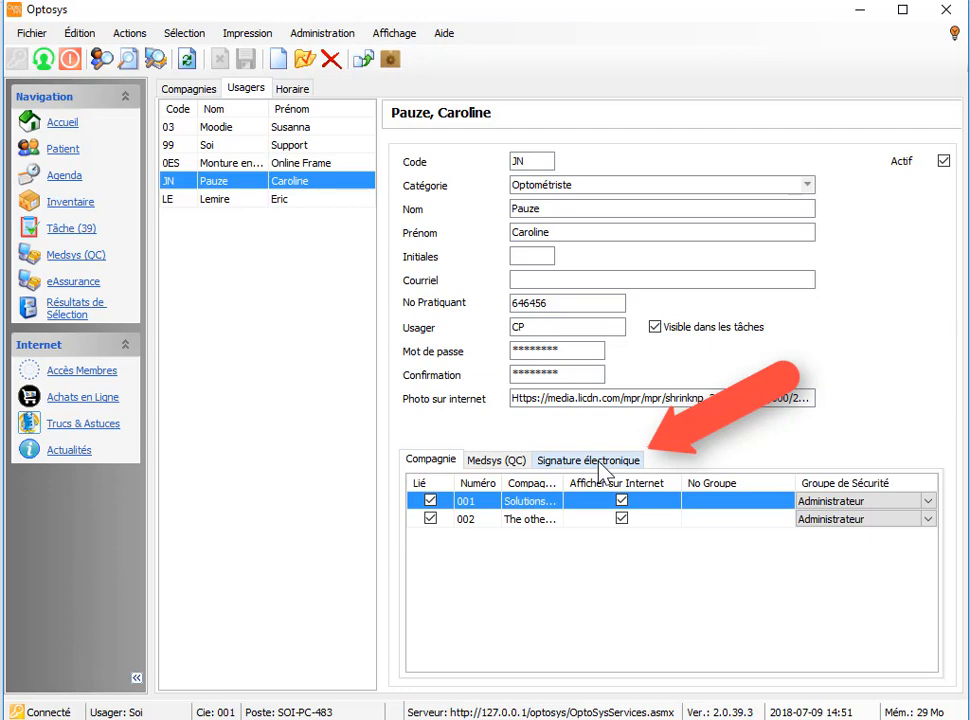
# Load Capture.JPG from the SIGNATURE folder as the optometrist's electronic signature and delete the source image file from that folder.
pyautogui.click(600, 463)
pyautogui.click(472, 655)
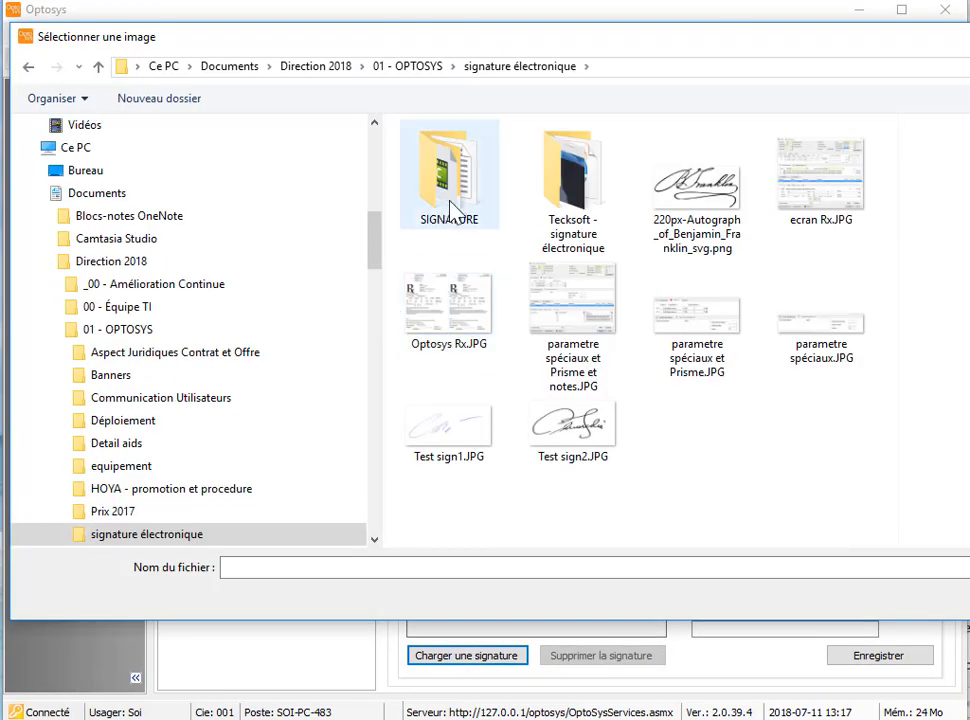
pyautogui.doubleClick(450, 210)
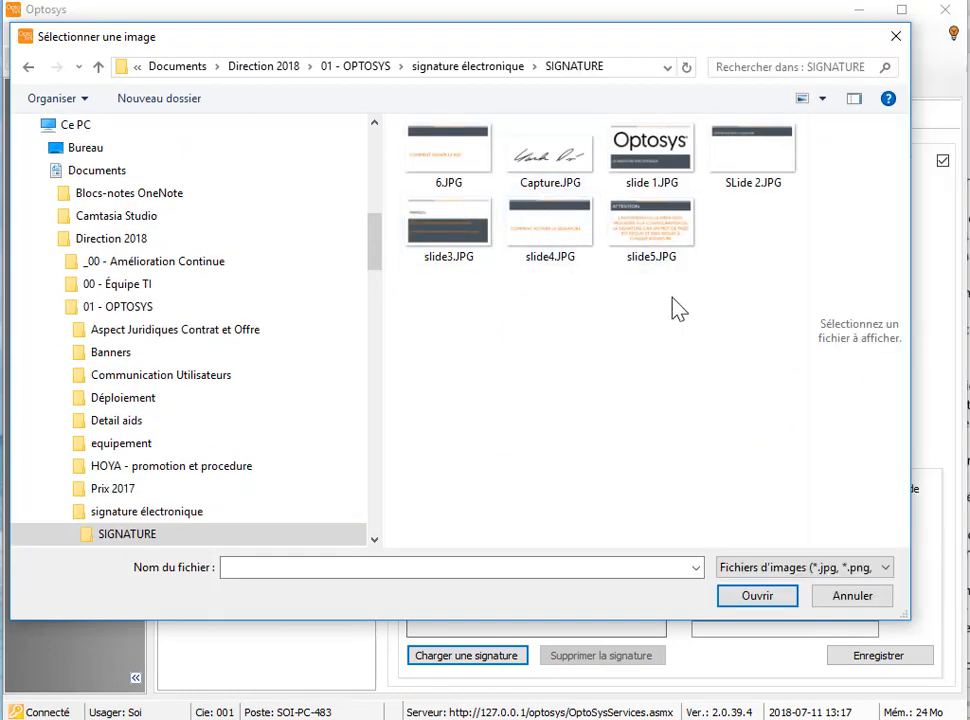
pyautogui.click(535, 157)
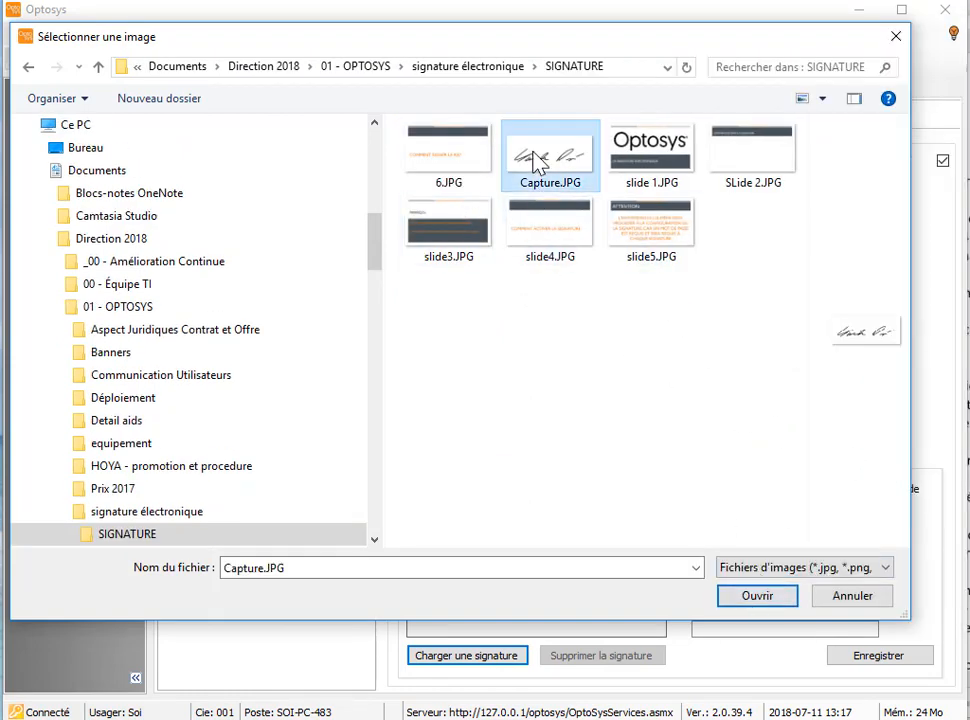
pyautogui.click(757, 600)
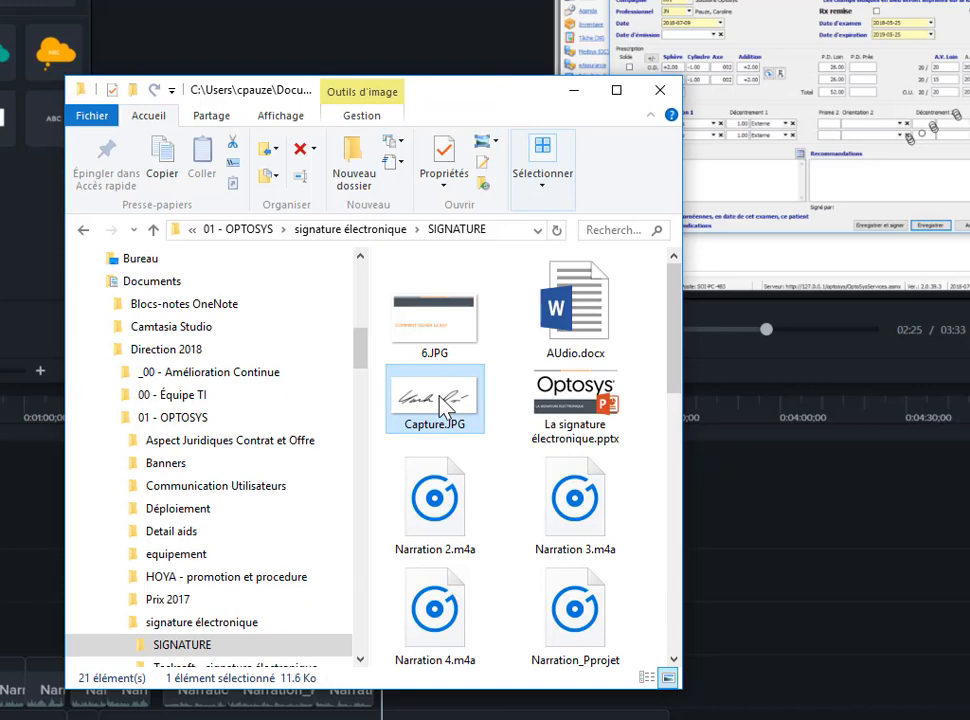
pyautogui.press('Delete')
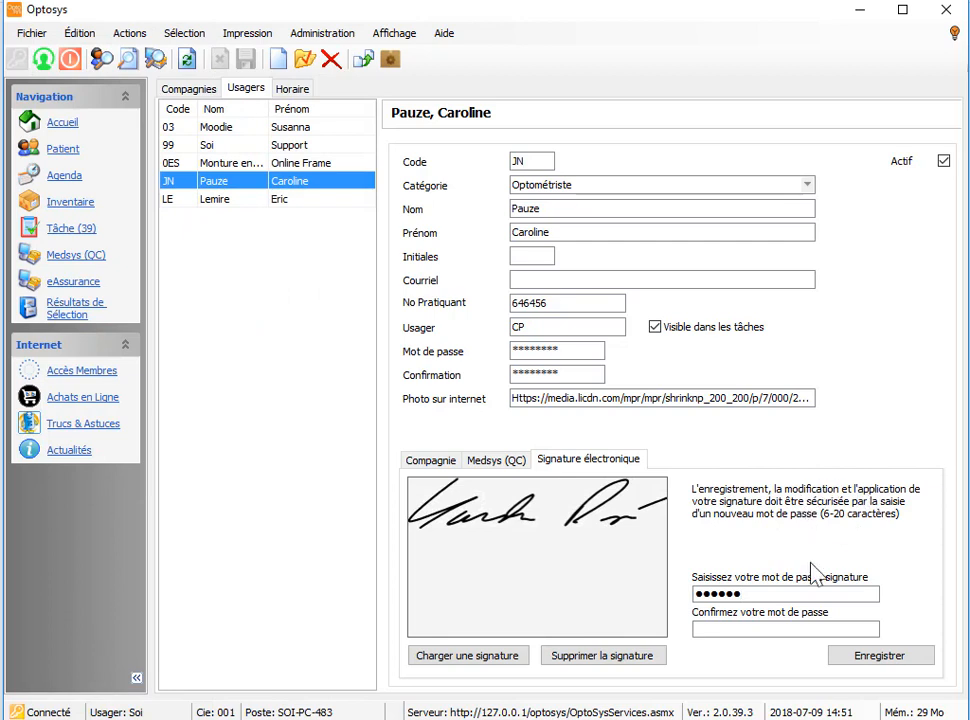
# Fill in the confirmation of the signature password for the optometrist's electronic signature.
pyautogui.click(721, 629)
pyautogui.write('••••••')
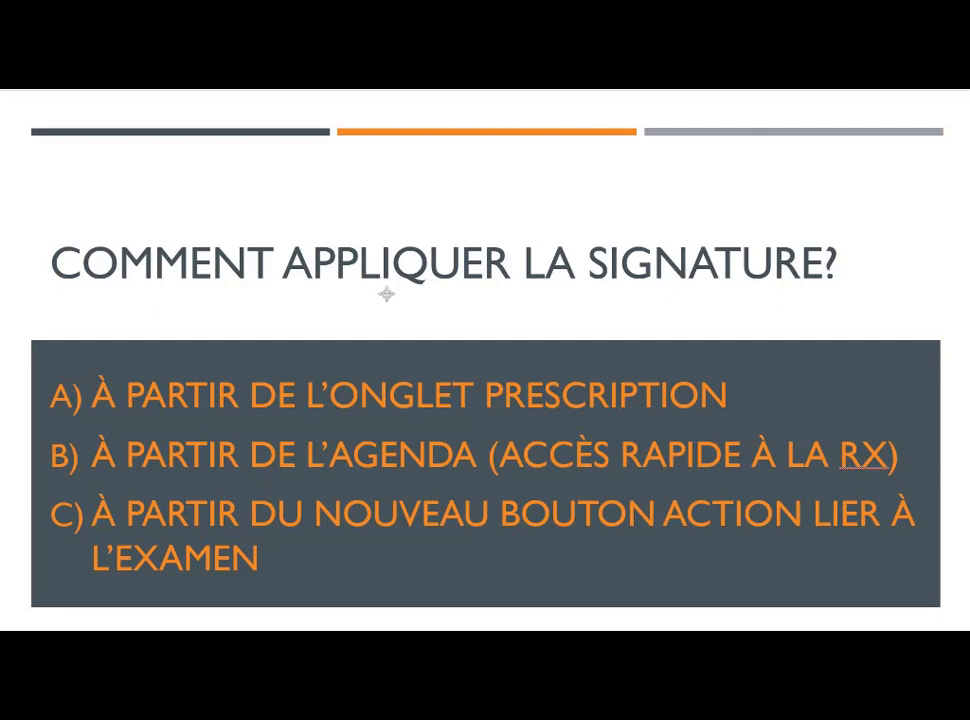
pyautogui.click(386, 293)
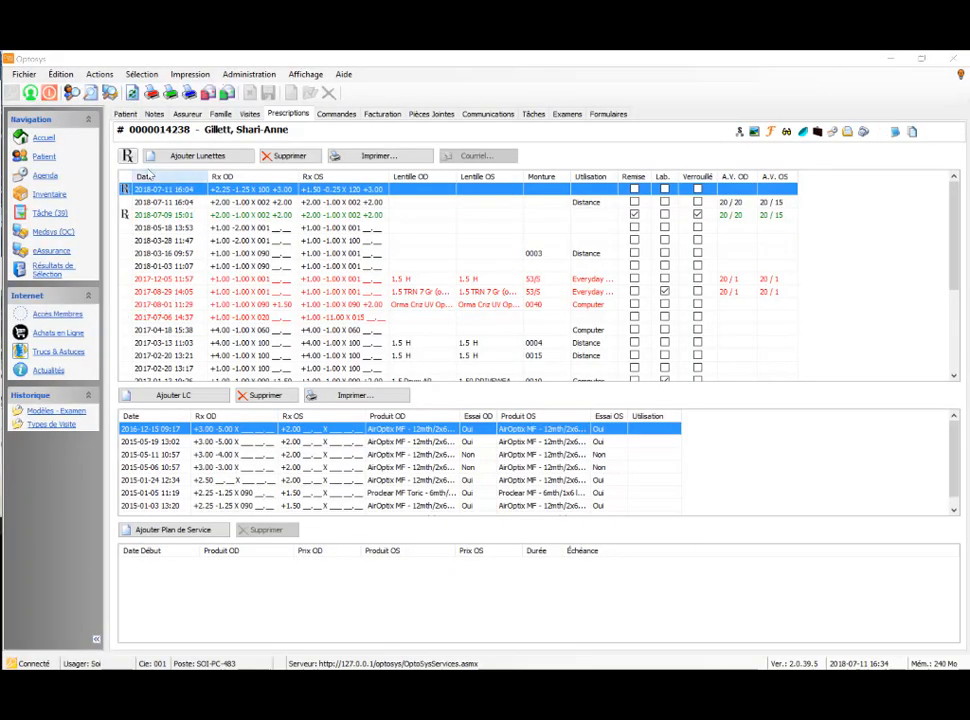
pyautogui.press('Return')
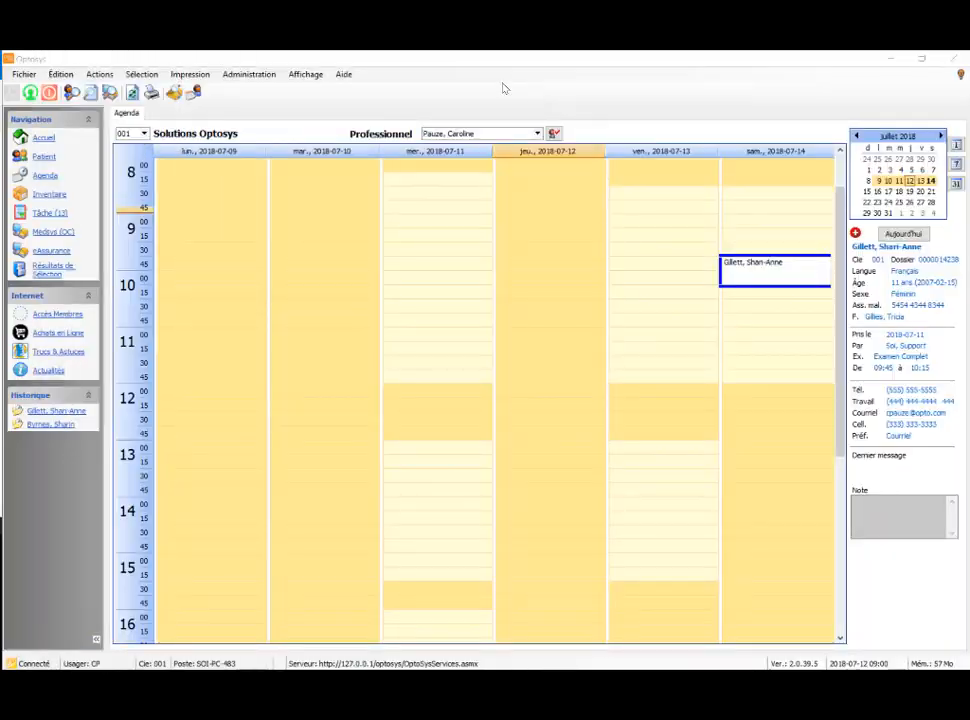
# Add an Rx for the patient booked on Saturday 2018-07-14 from the agenda, without starting from the previous prescription's values.
pyautogui.rightClick(757, 272)
pyautogui.moveTo(765, 280)
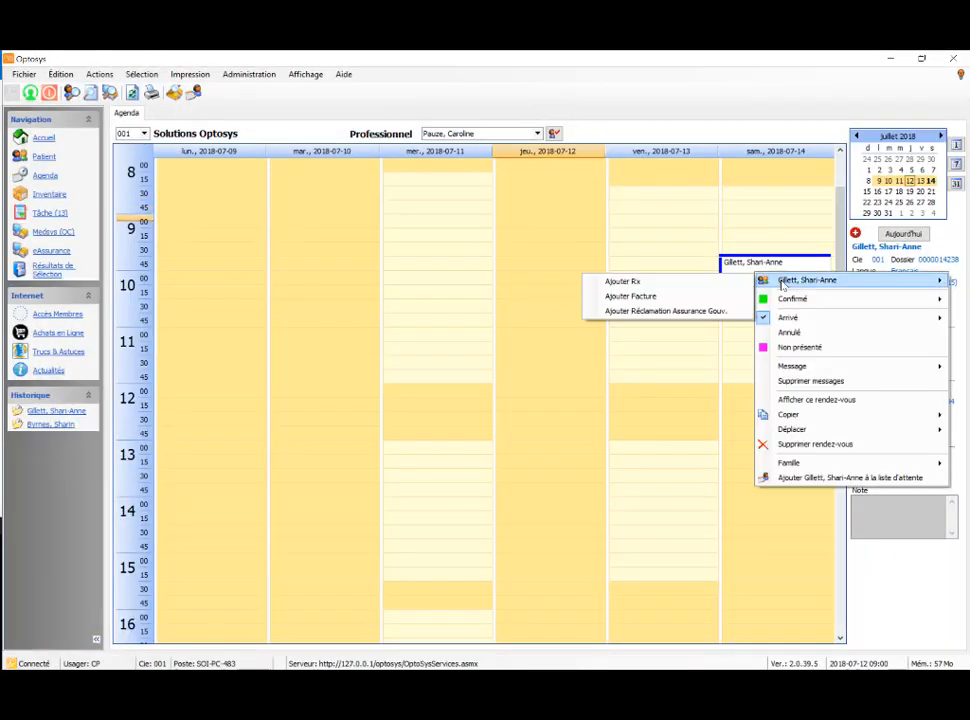
pyautogui.click(451, 209)
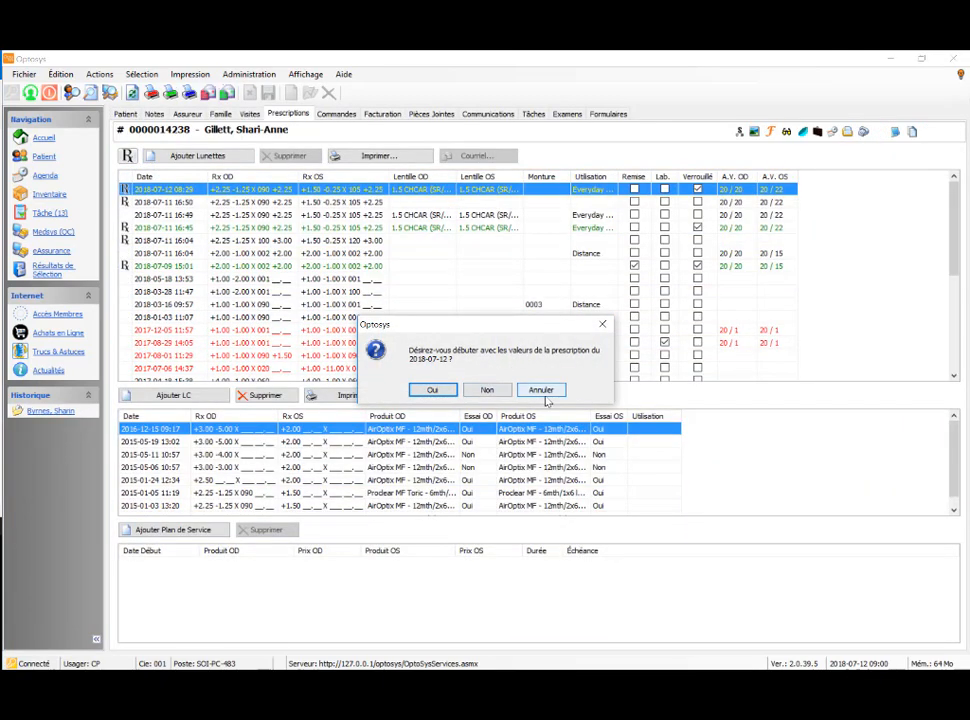
pyautogui.click(487, 389)
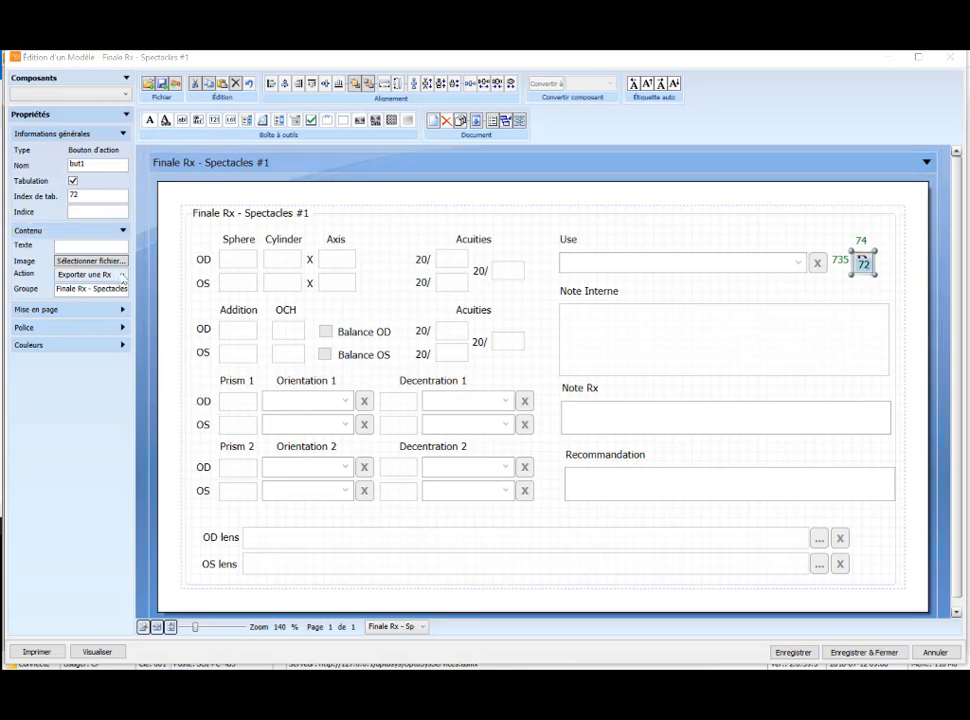
# Choose the action for the action button but1 in the Finale Rx - Spectacles #1 exam template.
pyautogui.click(122, 274)
pyautogui.click(60, 358)
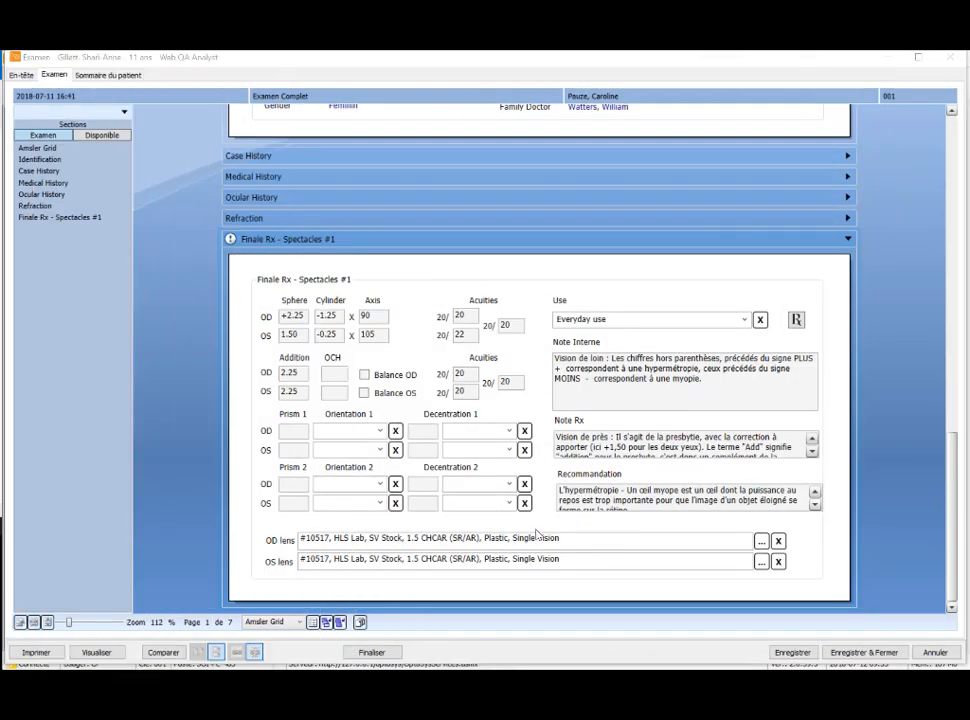
# Generate a prescription from the exam's Finale Rx - Spectacles #1 section.
pyautogui.click(796, 321)
pyautogui.click(459, 384)
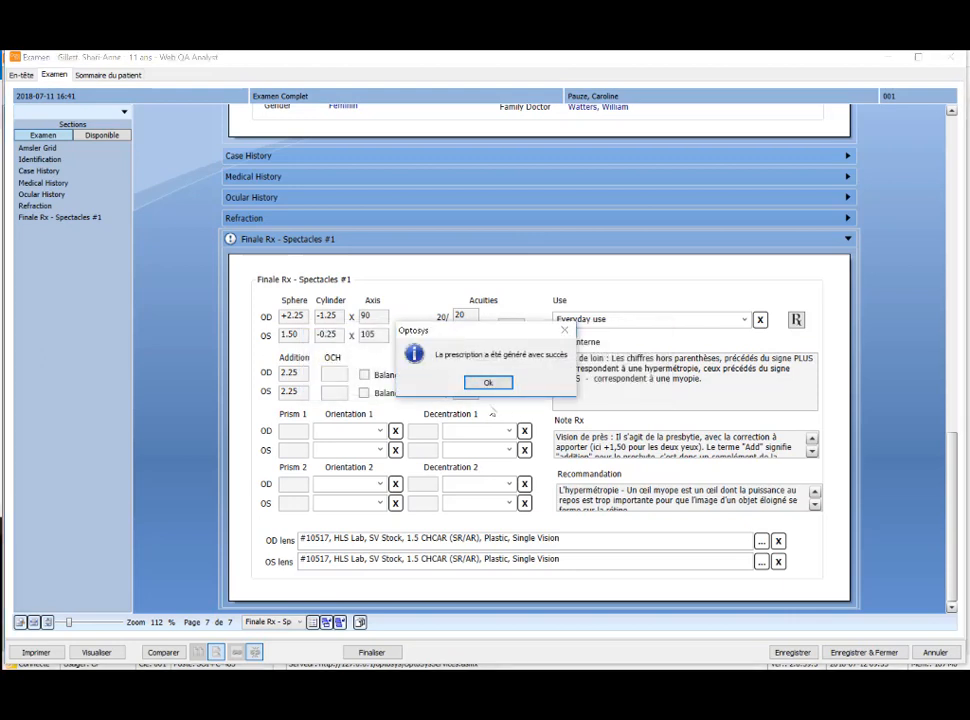
pyautogui.click(488, 382)
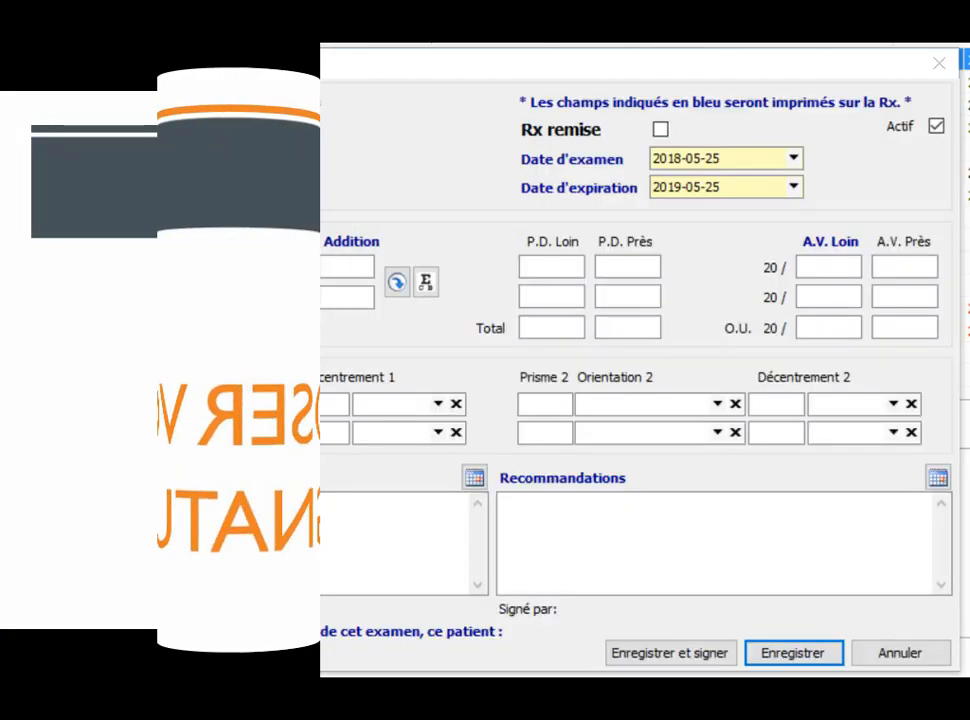
# Manually enter the O.D. prescription with sphere 1.25, cylinder -1.00 and axis 01.
pyautogui.write('1.25')
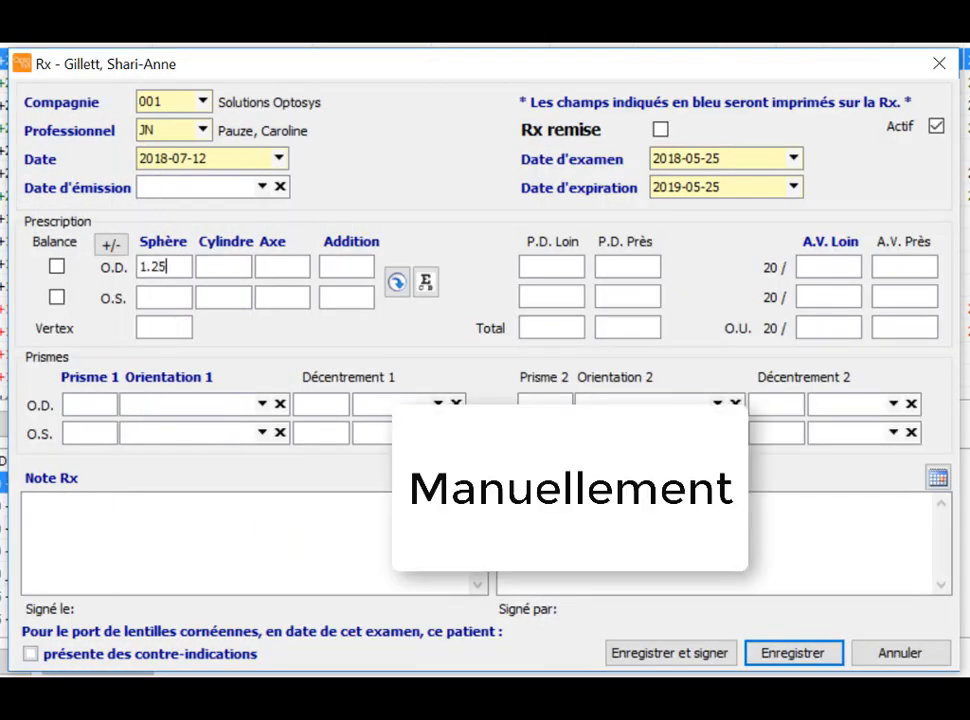
pyautogui.press('Tab')
pyautogui.write('-1.00')
pyautogui.press('Tab')
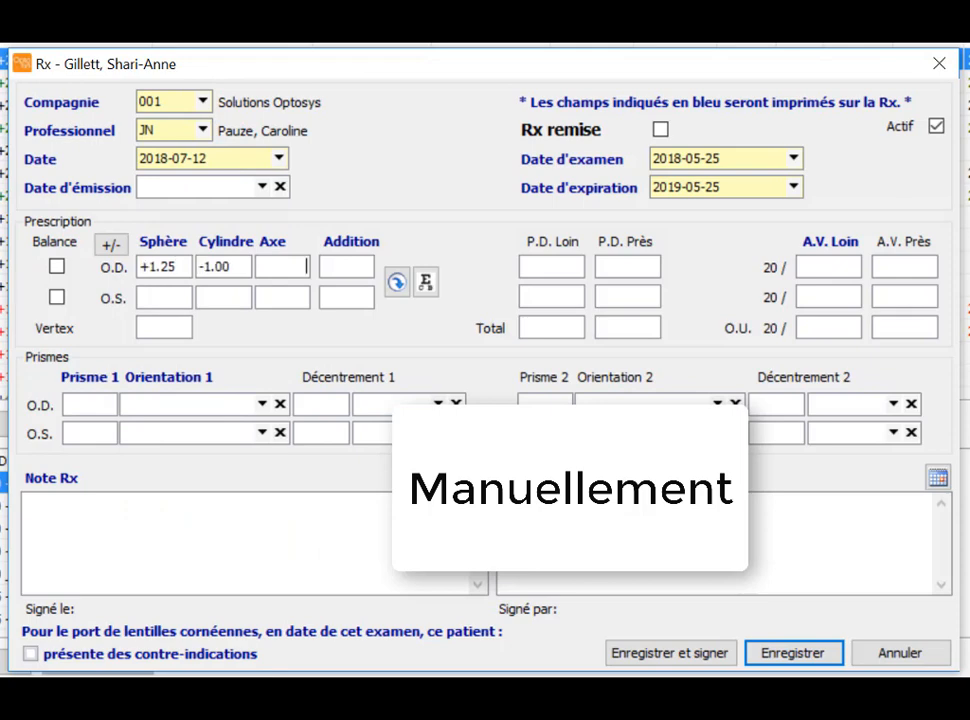
pyautogui.write('01')
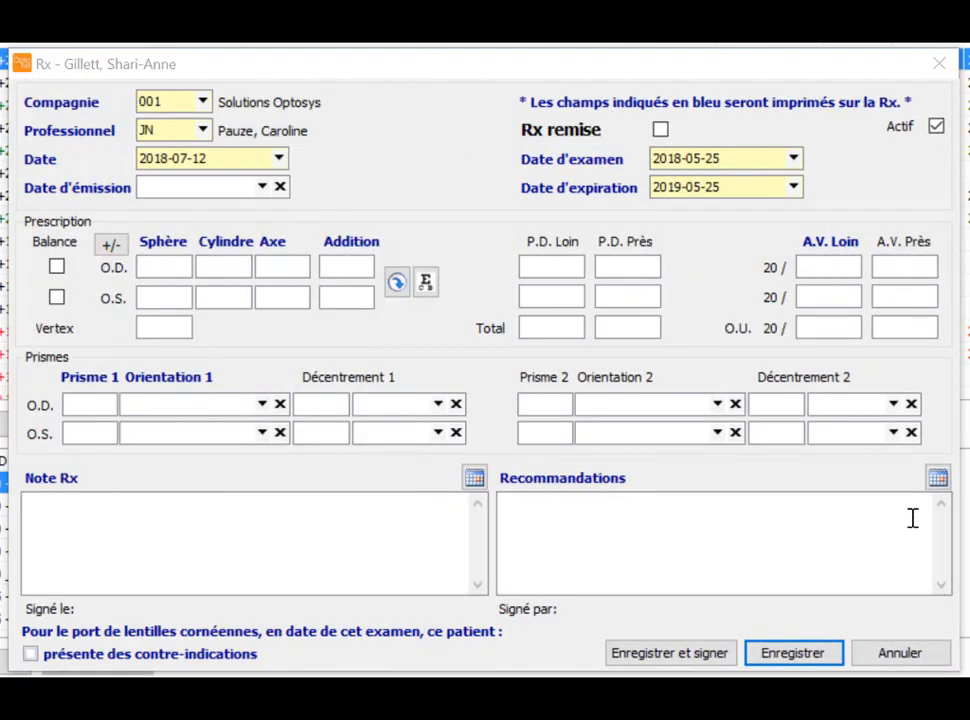
# Fill in the blank prescription with the data from one of the patient's exams.
pyautogui.click(425, 282)
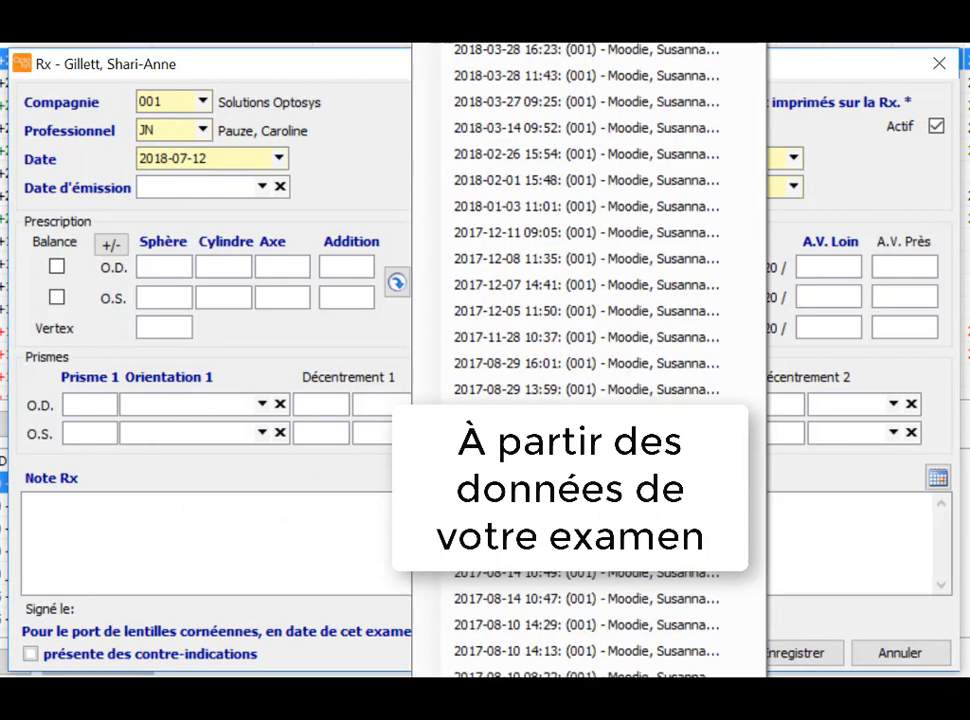
pyautogui.click(590, 48)
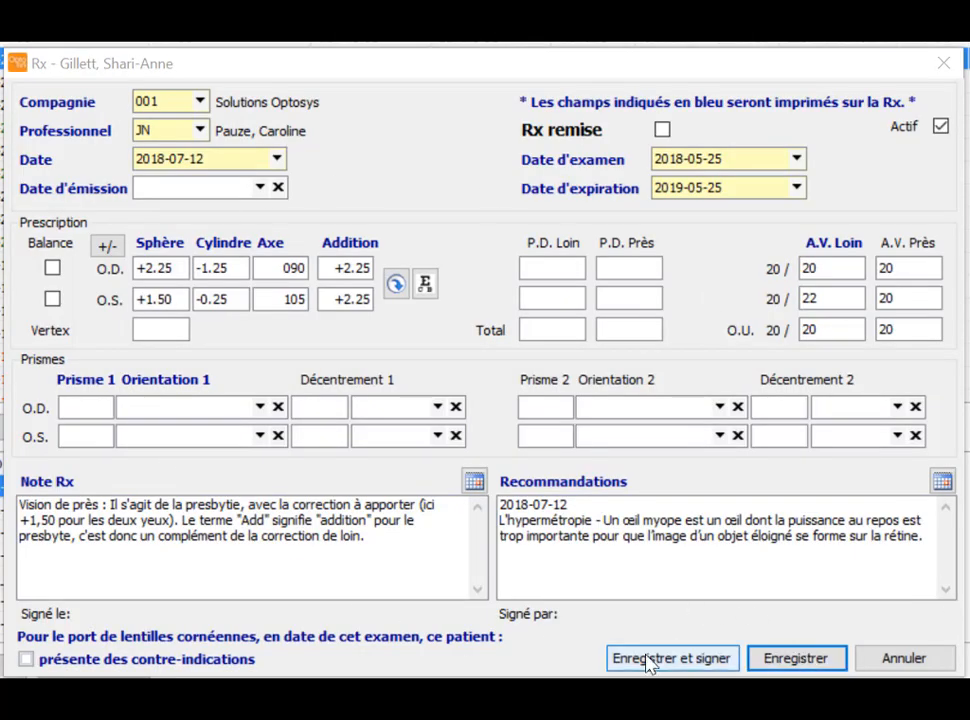
# Save and sign the prescription, entering the signature password for user JN.
pyautogui.click(648, 662)
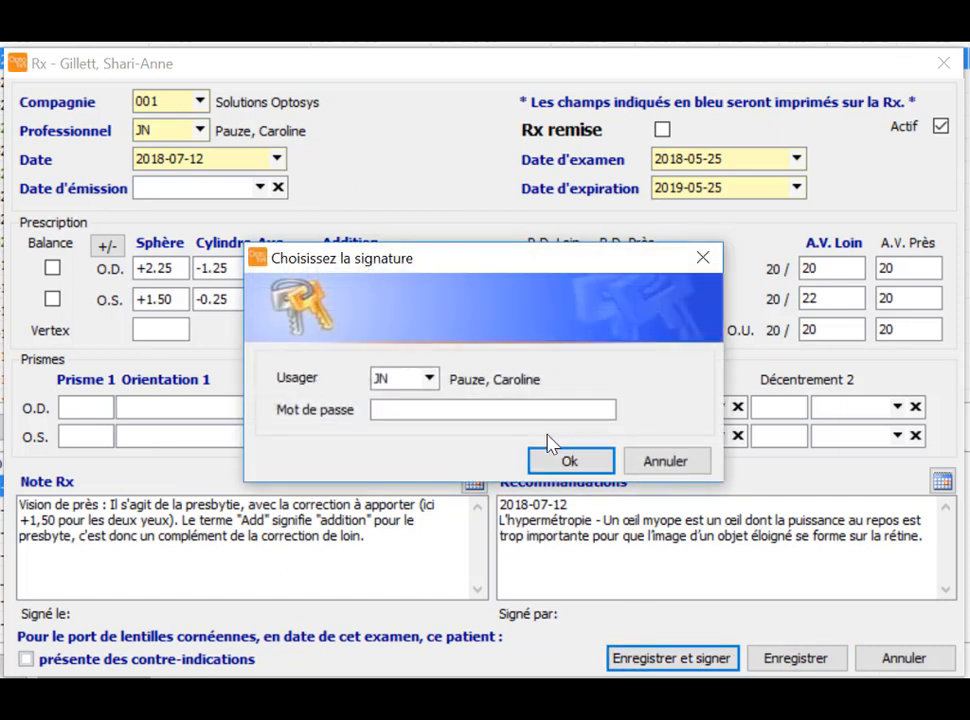
pyautogui.click(385, 411)
pyautogui.write('●●●●●●')
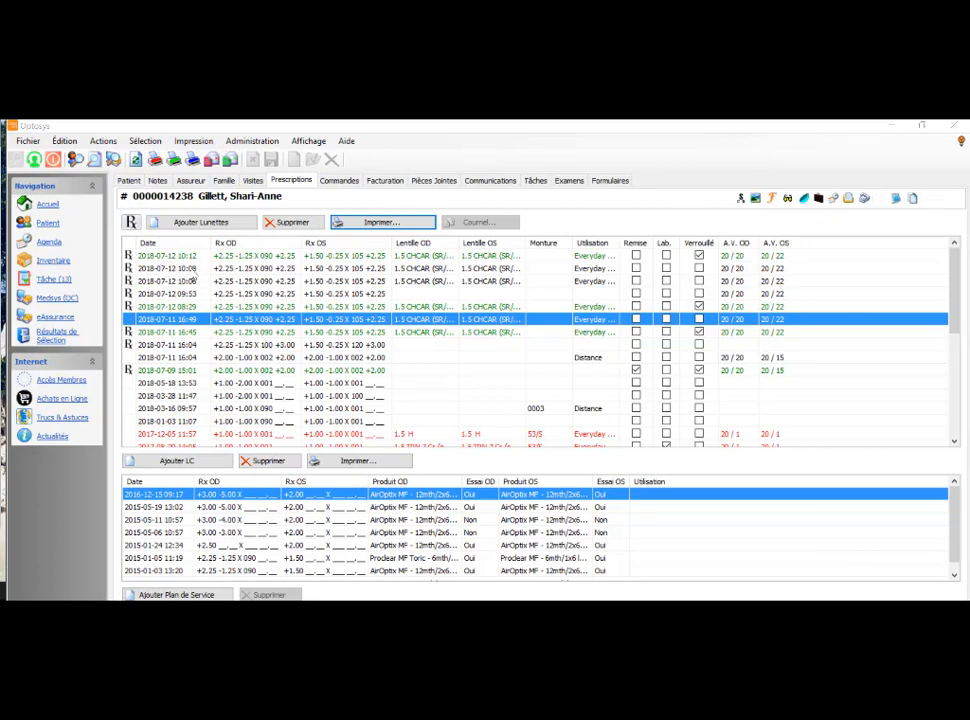
pyautogui.click(163, 260)
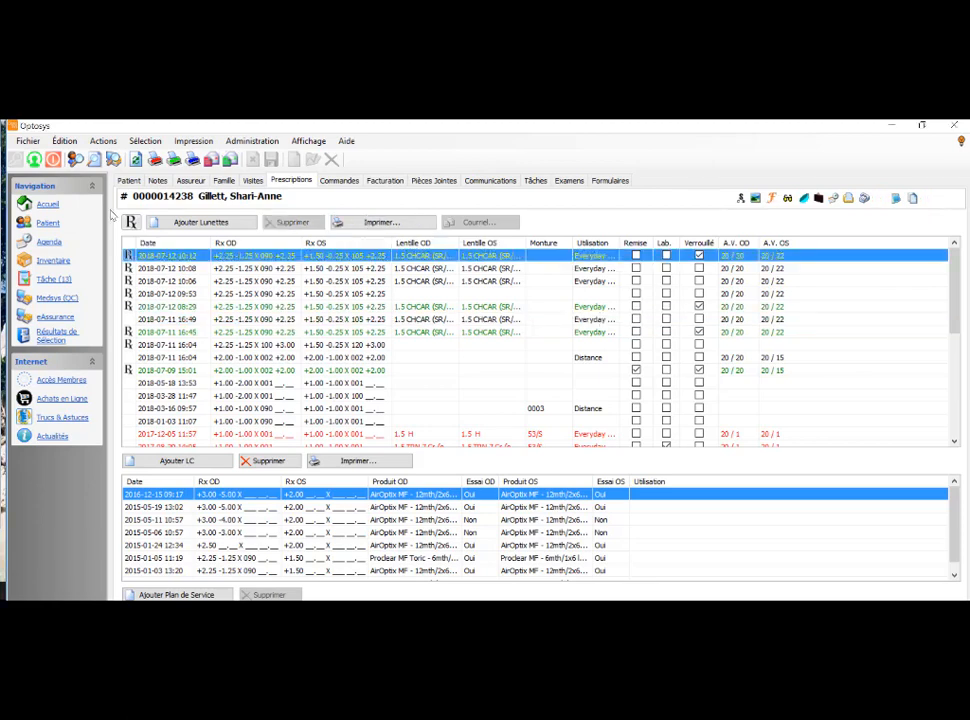
pyautogui.click(381, 222)
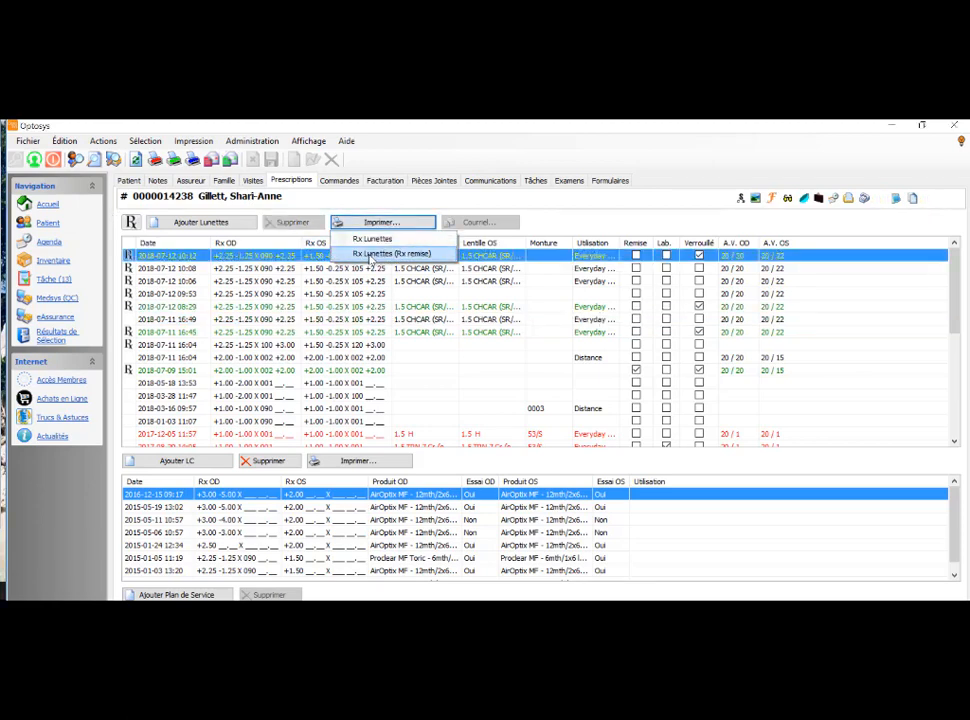
pyautogui.click(145, 321)
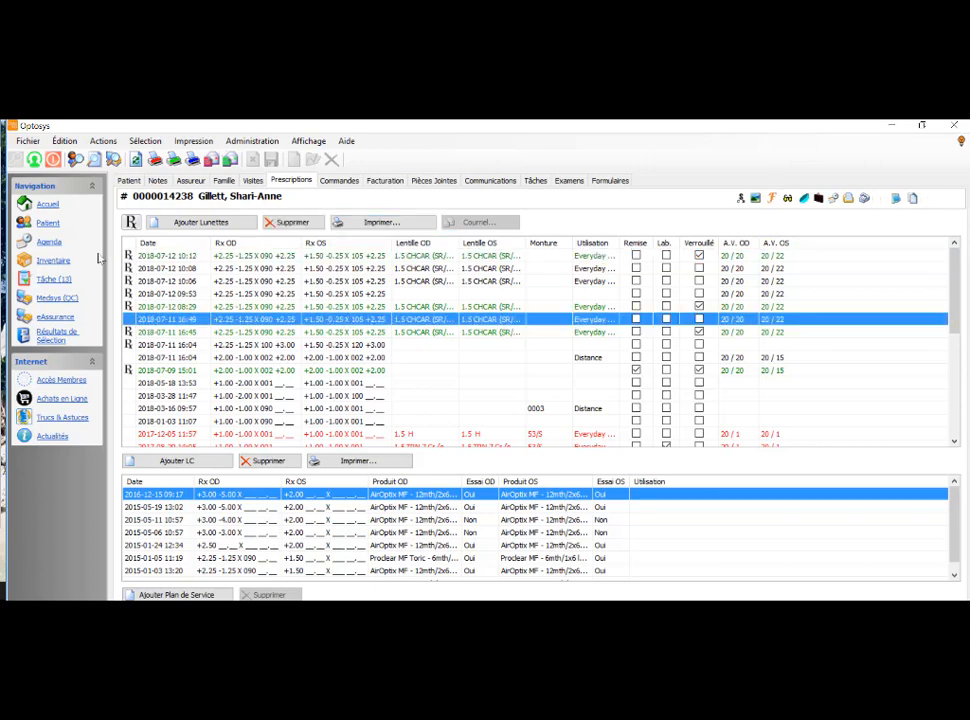
pyautogui.click(378, 222)
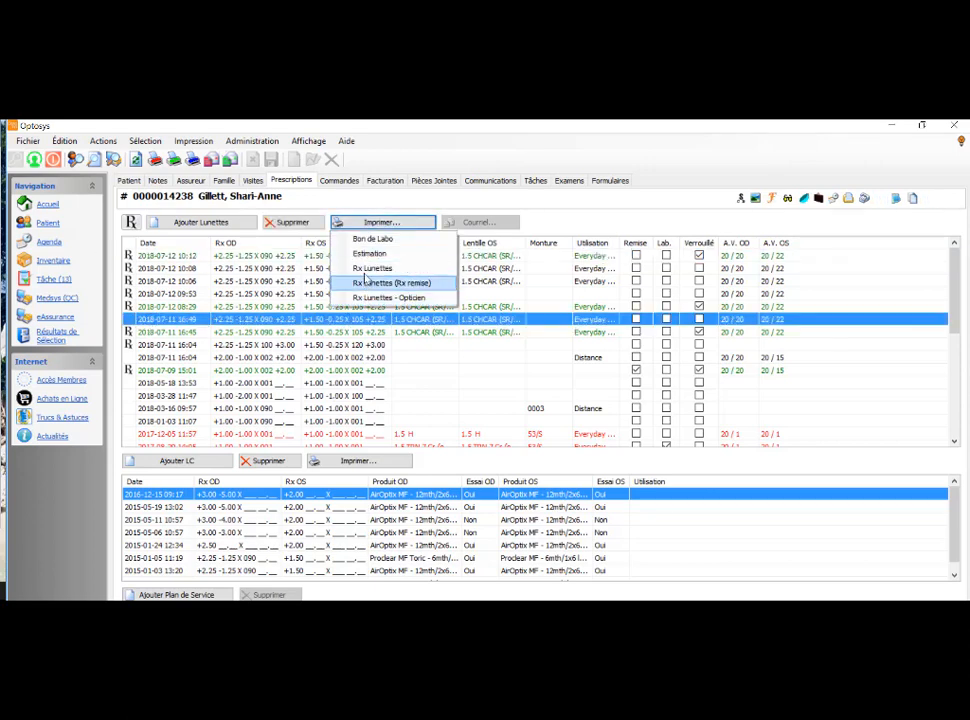
pyautogui.click(372, 268)
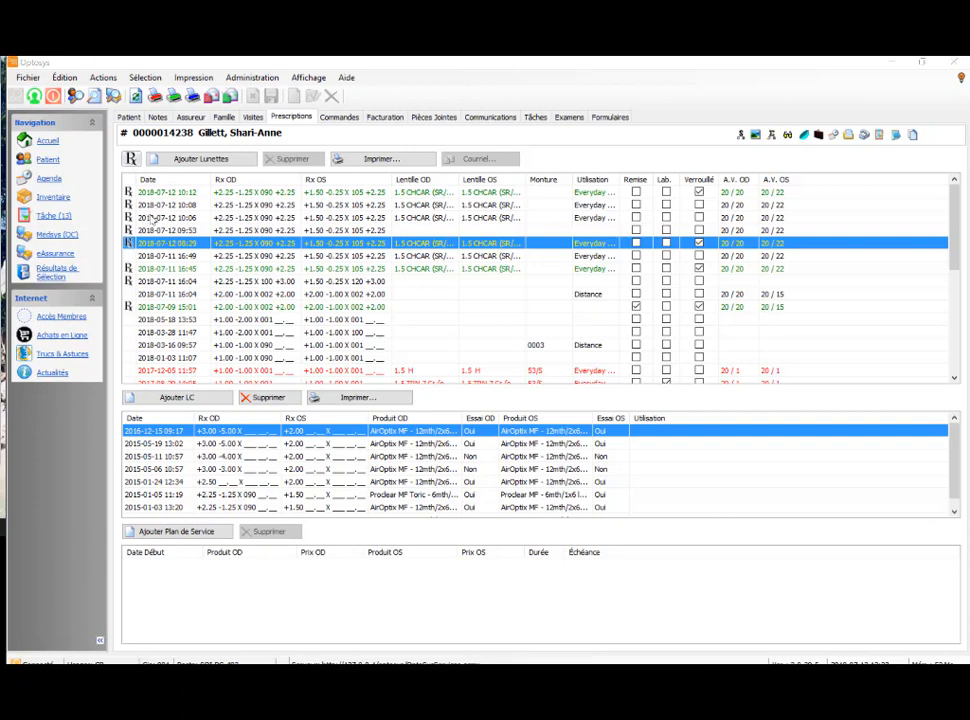
pyautogui.click(425, 217)
pyautogui.click(379, 158)
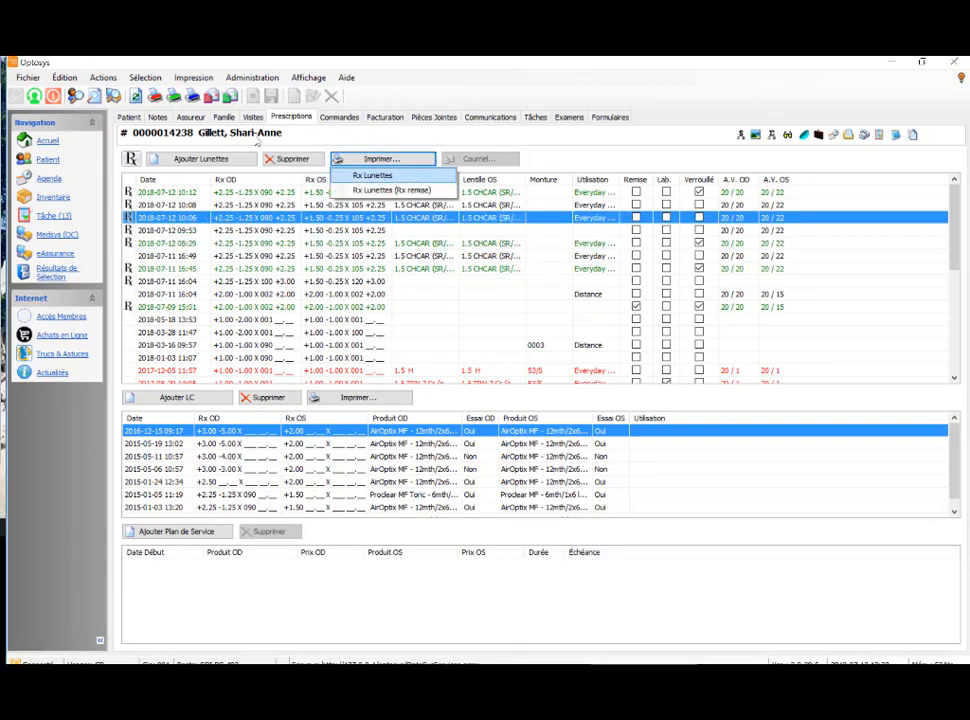
pyautogui.click(379, 177)
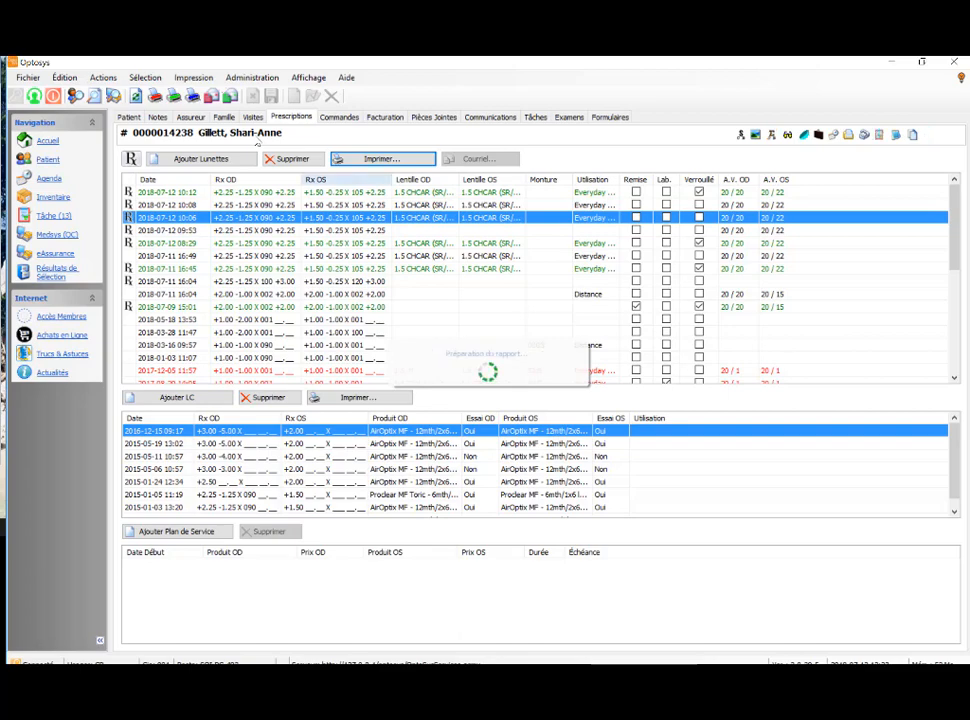